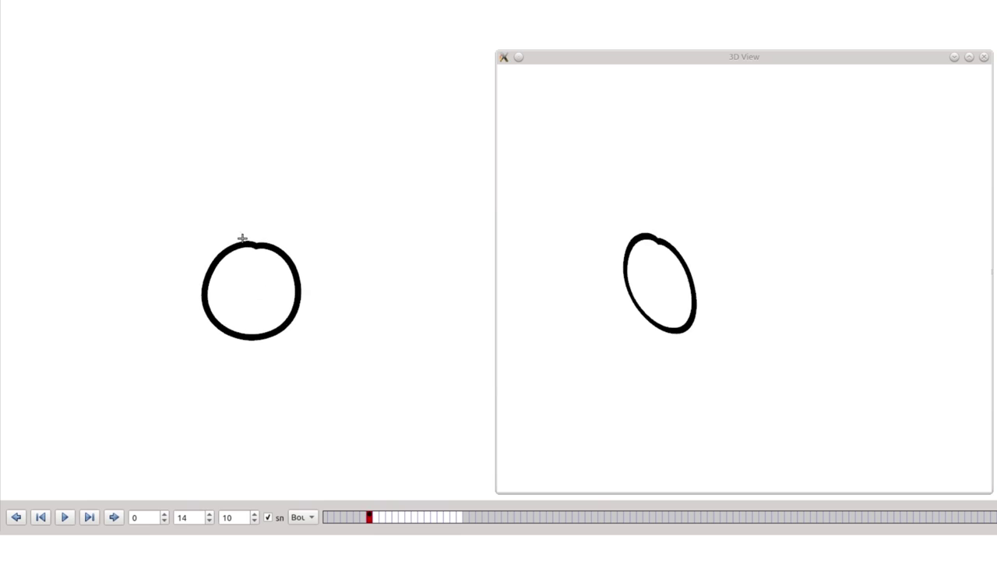
Close the box around the circle with bottom and right strokes, and fill the circle orange
left_click_drag(118, 424, 377, 392)
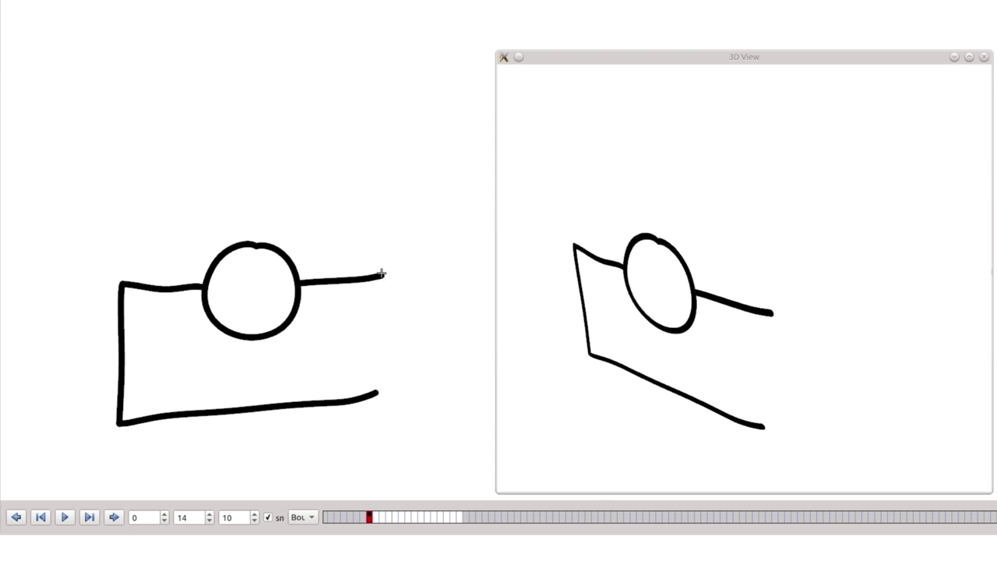
left_click_drag(381, 272, 379, 394)
left_click(685, 310)
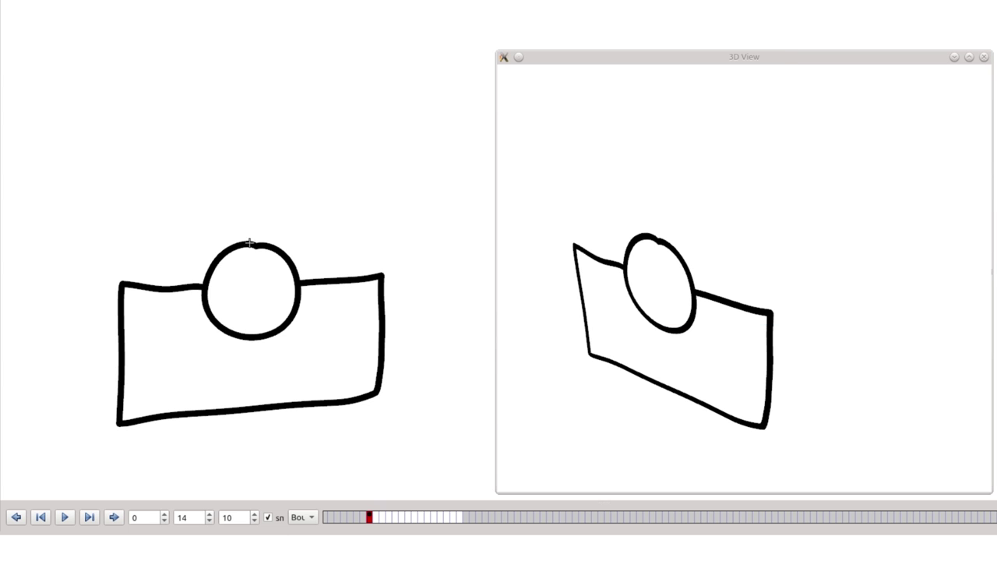
left_click(250, 287)
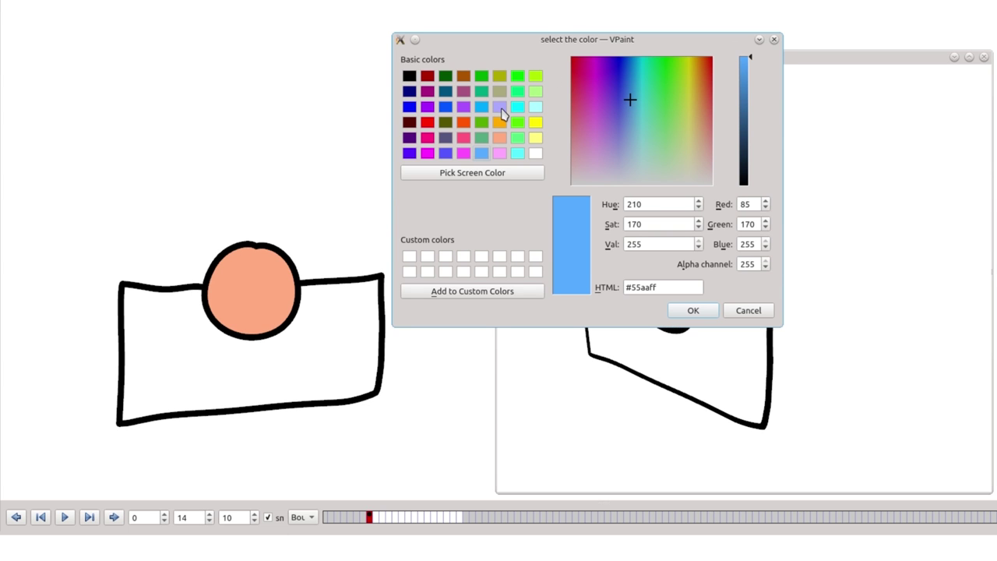
Fill the box lavender, marquee-select both shapes, and move to a later empty frame
left_click(501, 112)
key("Return")
left_click(189, 363)
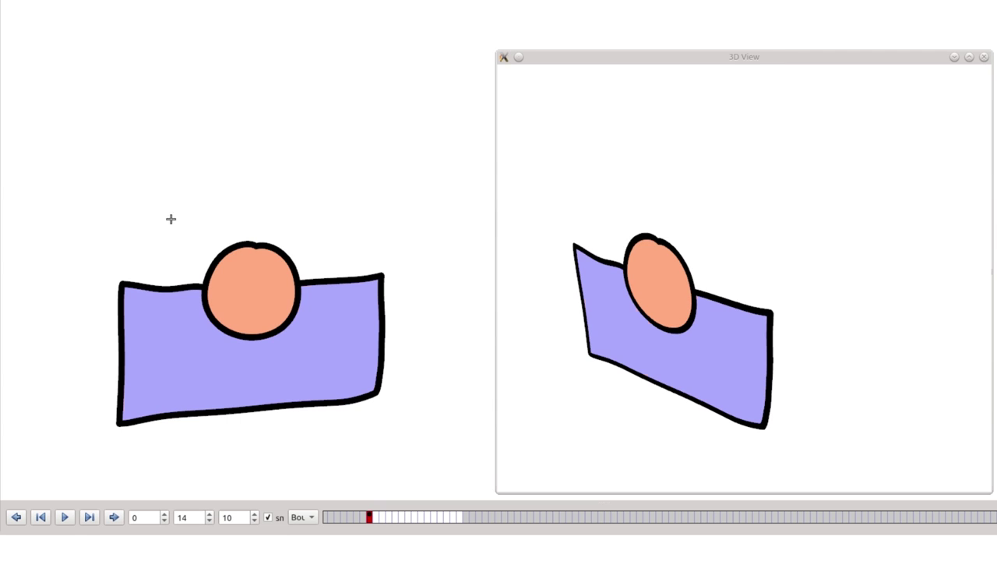
mouse_move(135, 242)
left_mouse_down()
mouse_move(378, 418)
mouse_move(434, 474)
left_mouse_up()
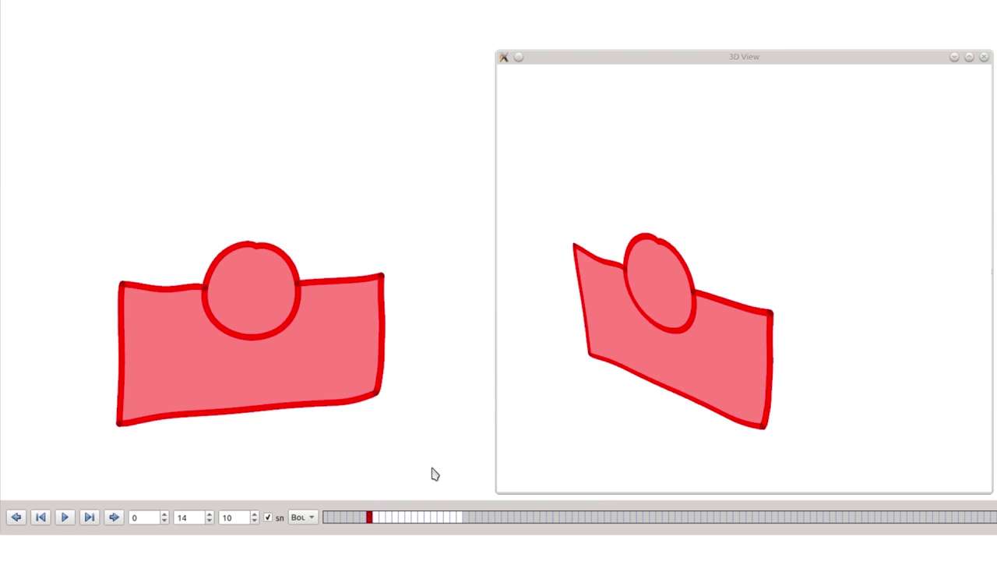
left_click(460, 517)
Paste the drawing into the later frame, bulge the box's right and left sides into curves, and play
key("ctrl+v")
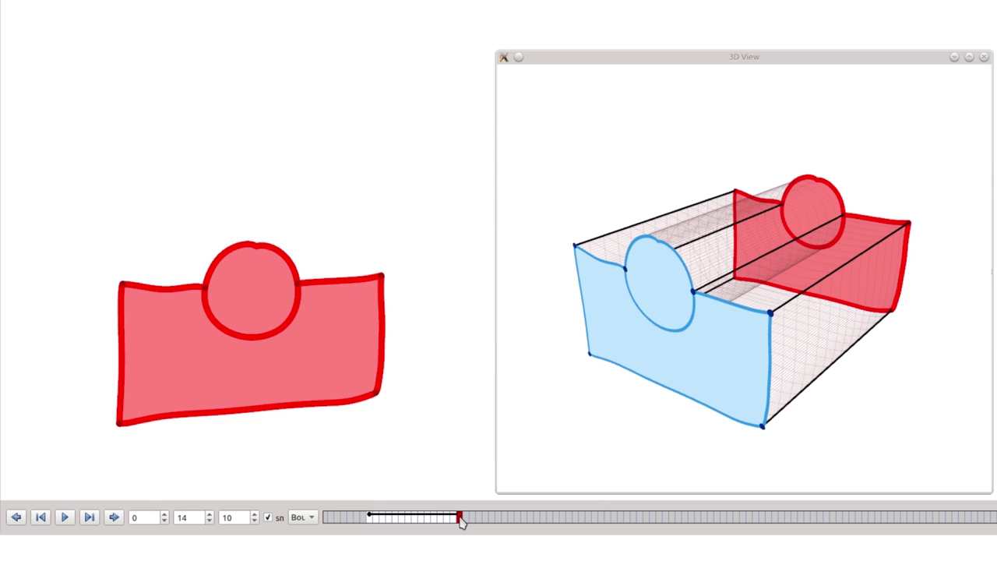
left_click(424, 452)
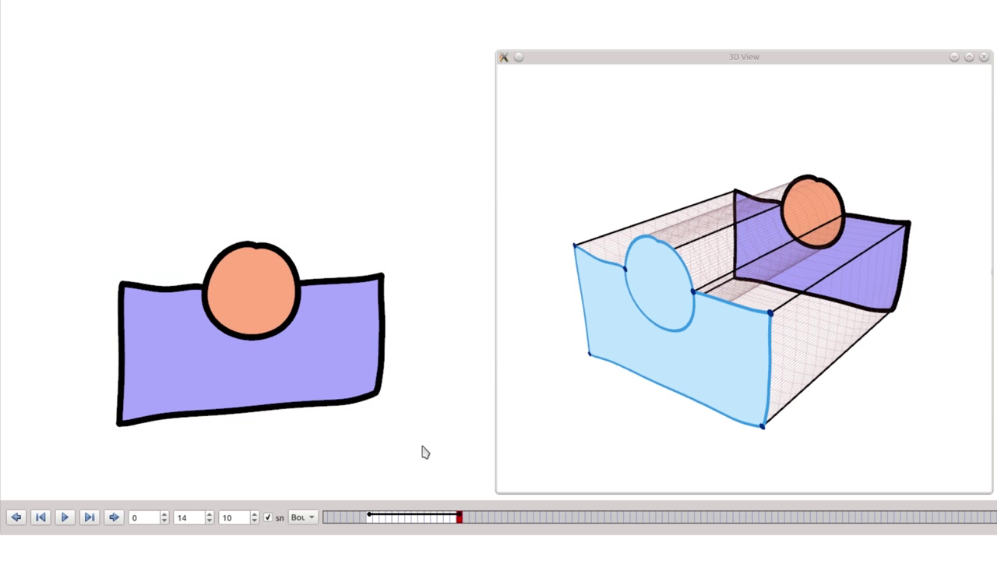
left_click_drag(389, 281, 408, 338)
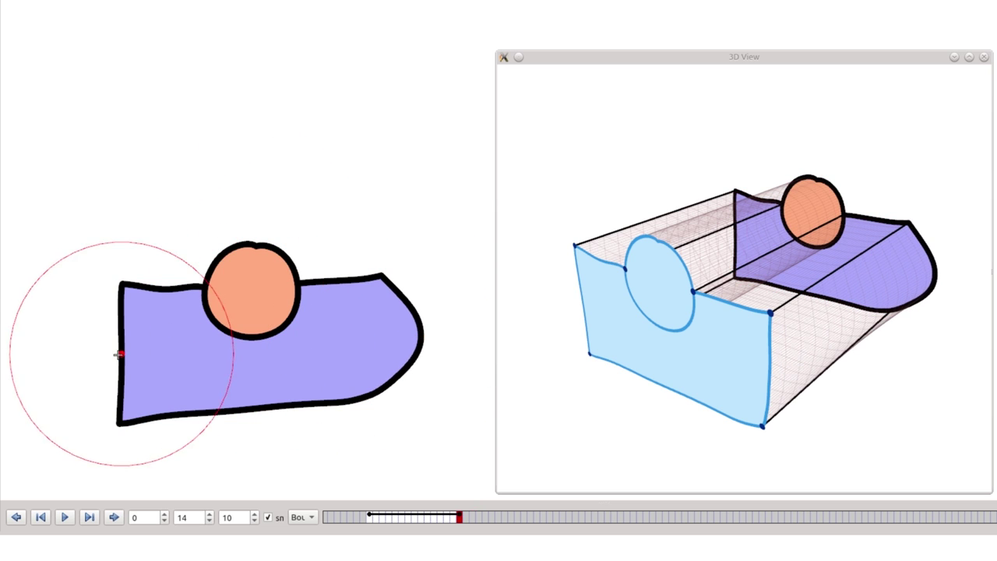
left_click_drag(116, 351, 70, 361)
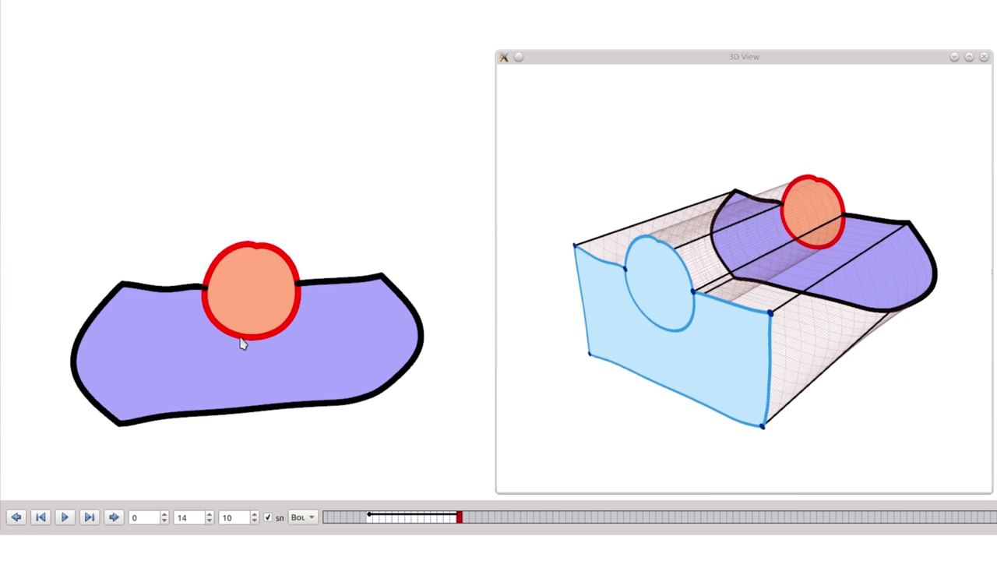
left_click(65, 519)
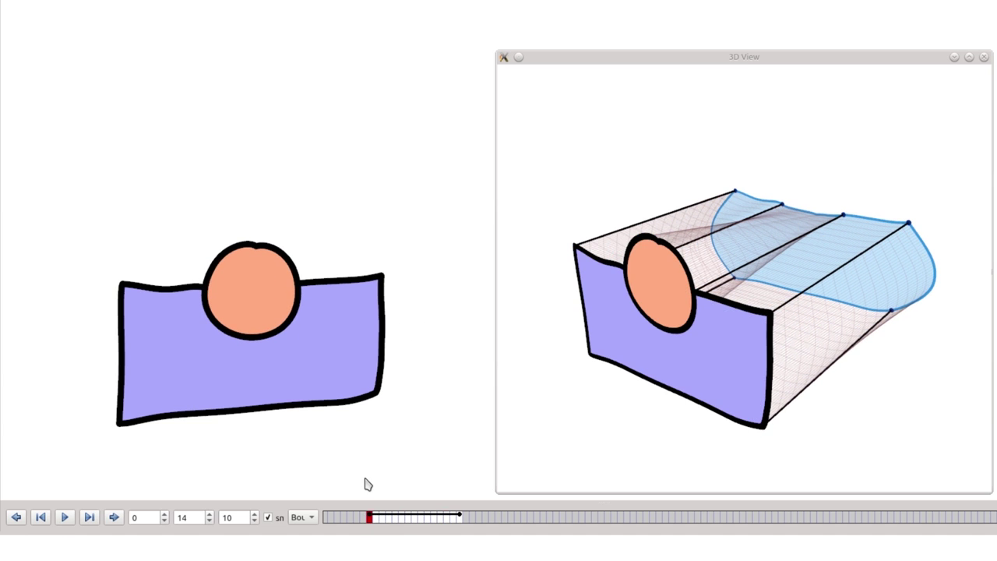
At in-between frames, pull the box's top-left corner up and reshape its top-right edge, then play
left_click_drag(373, 518, 410, 518)
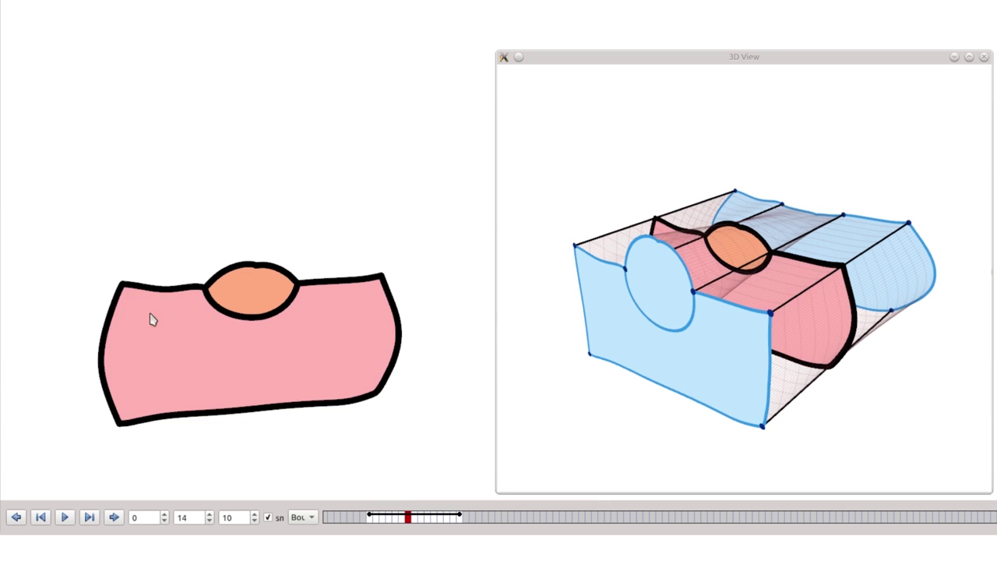
left_click_drag(122, 288, 93, 261)
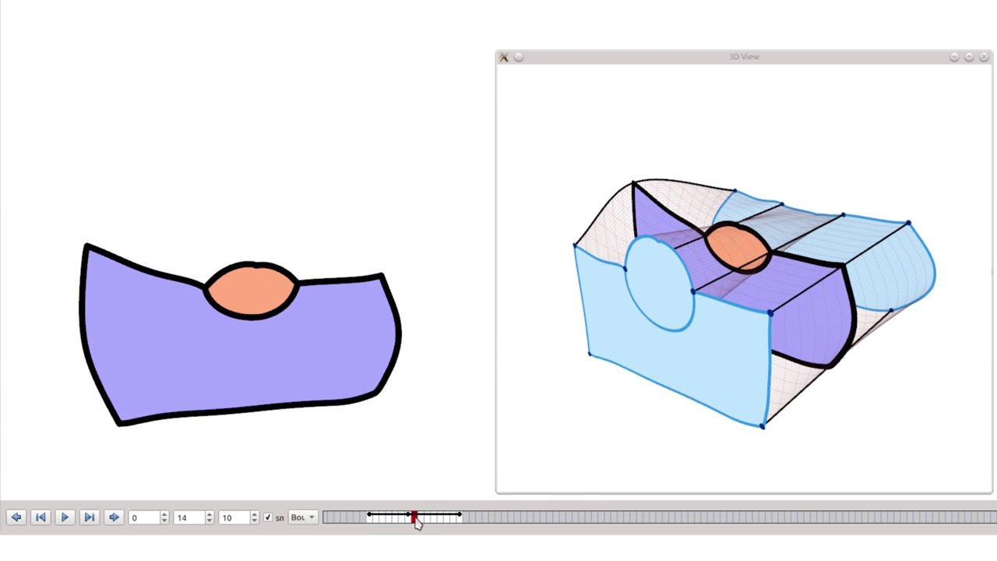
mouse_move(416, 521)
left_mouse_down()
mouse_move(457, 521)
mouse_move(371, 525)
mouse_move(394, 527)
left_mouse_up()
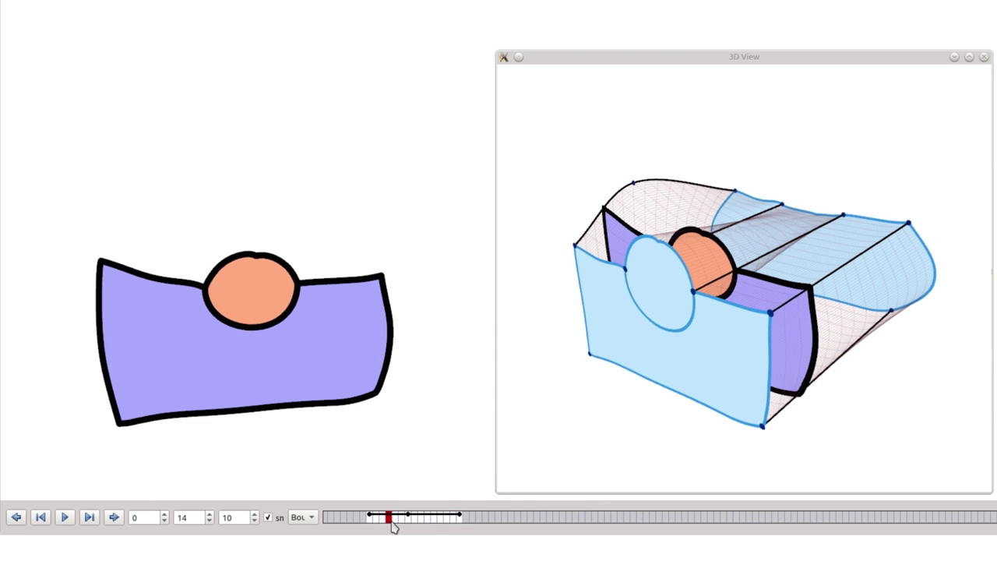
mouse_move(329, 283)
left_mouse_down()
mouse_move(332, 314)
mouse_move(335, 250)
left_mouse_up()
left_click(433, 514)
left_click(65, 517)
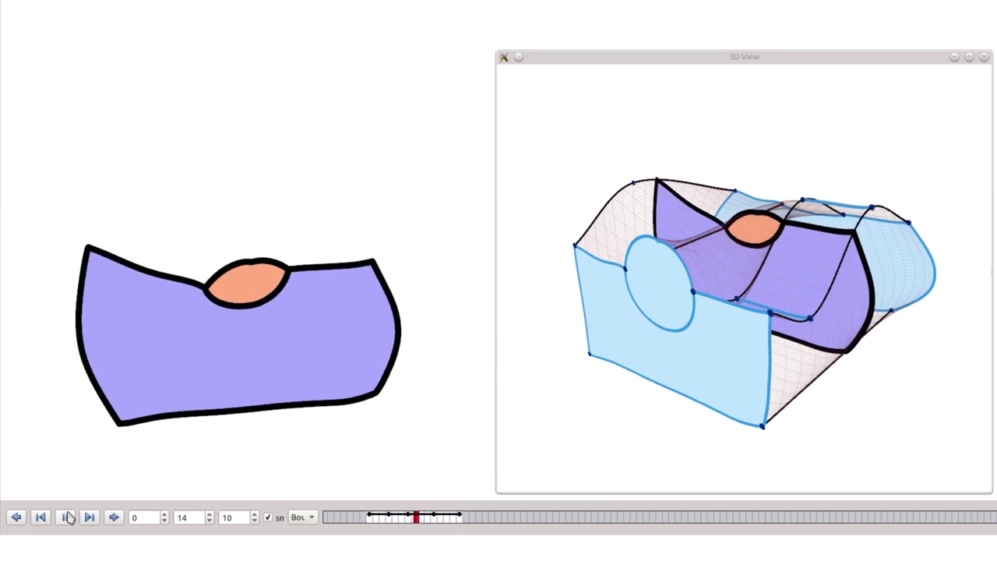
Stop playback and inbetween the top shape's upper edges with the lower shape's edges, undoing an unwanted surface
left_click(66, 517)
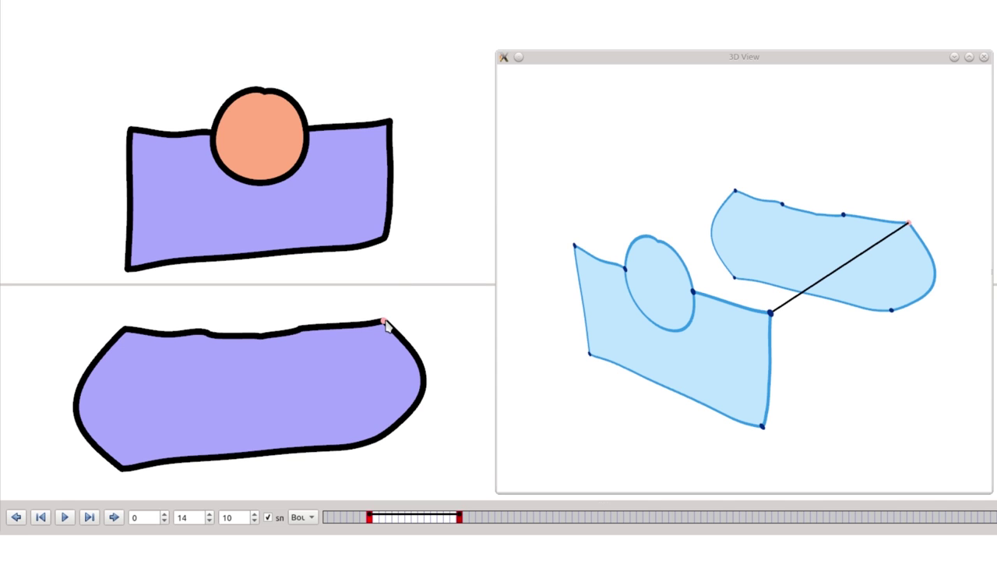
left_click(372, 130)
left_click(348, 329)
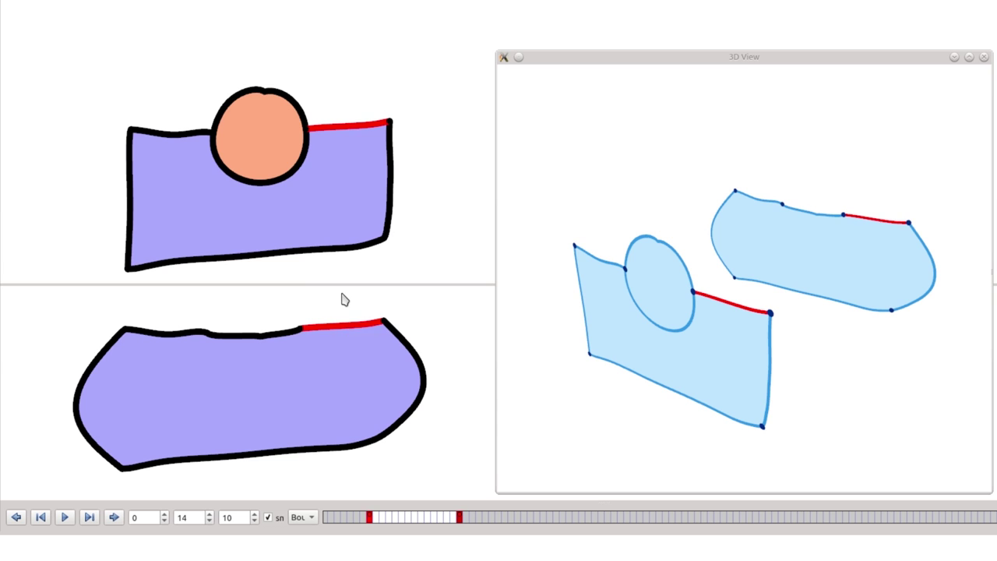
key("ctrl+i")
left_click(229, 24)
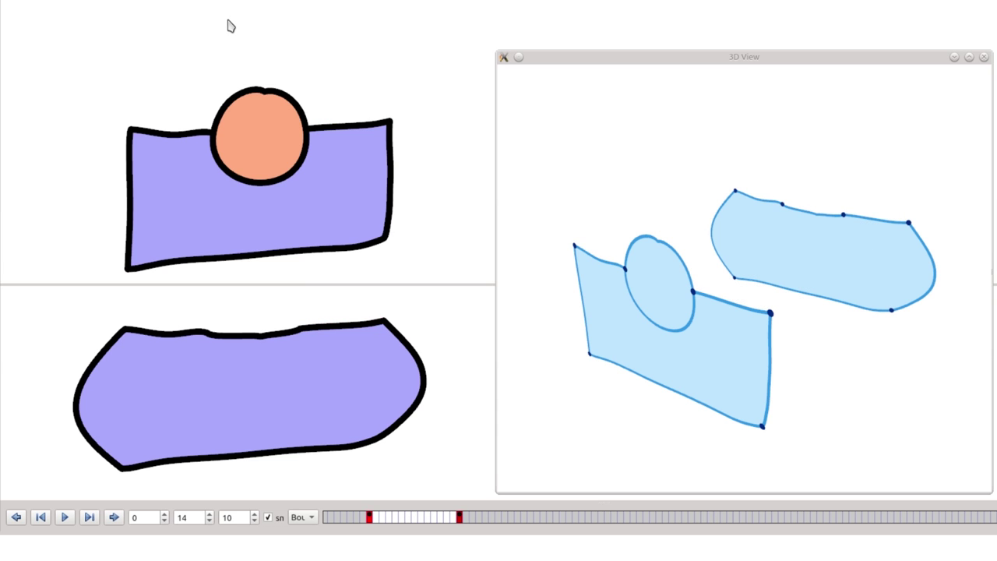
left_click(201, 136)
left_click(327, 126)
left_click(290, 332)
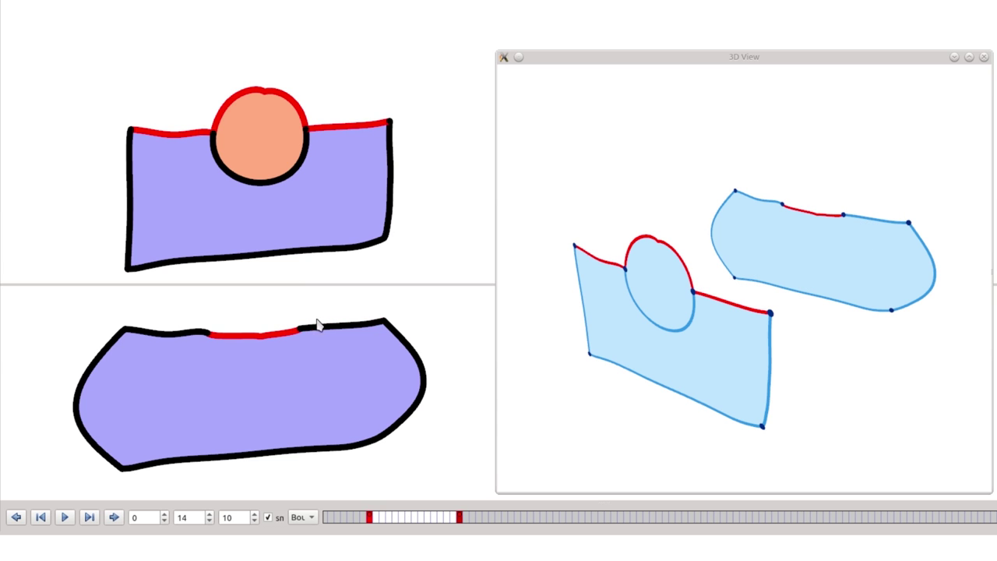
key("ctrl+i")
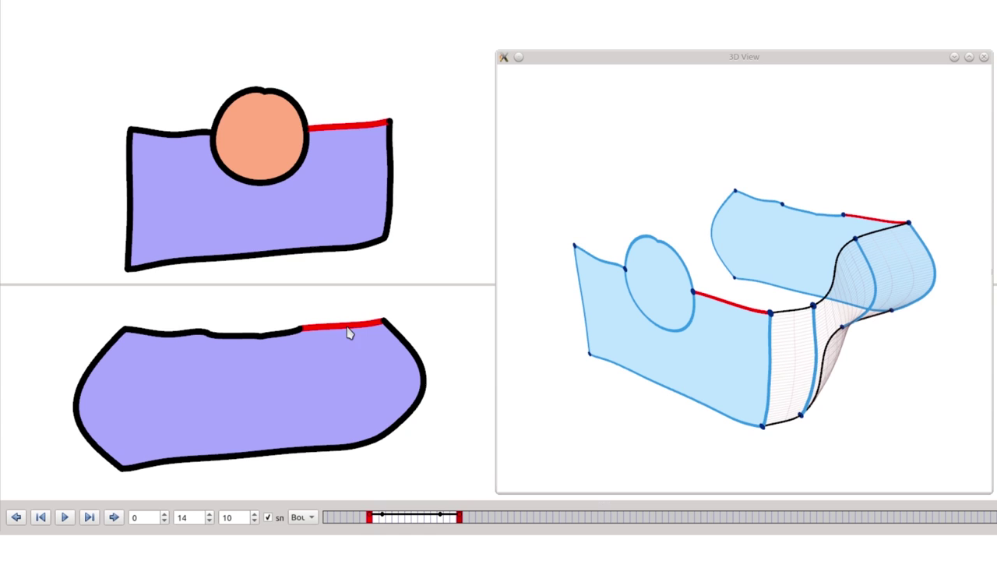
key("ctrl+i")
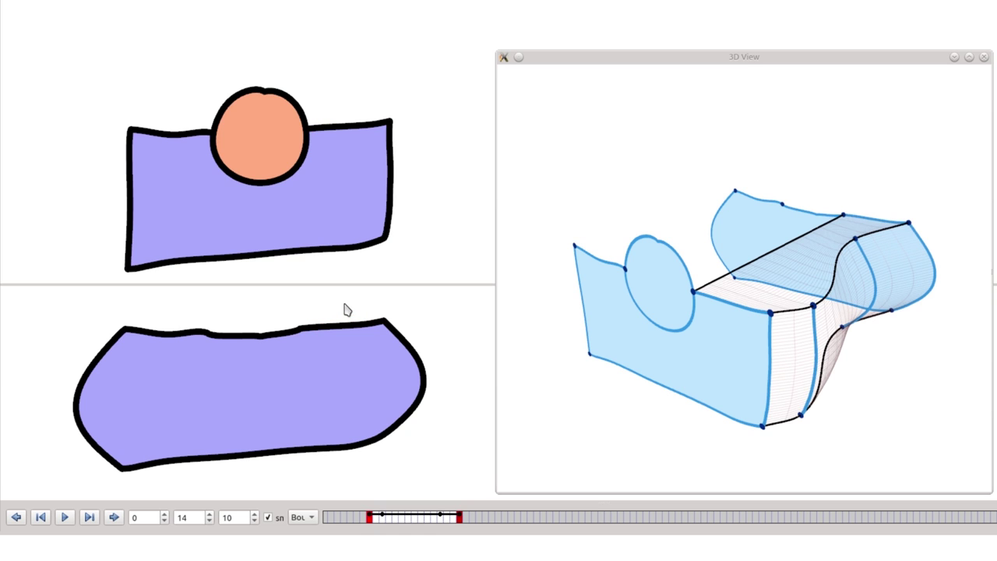
key("ctrl+z")
Undo the corner-point surface, then inbetween the circle outline with the bottom shape
left_click(390, 123)
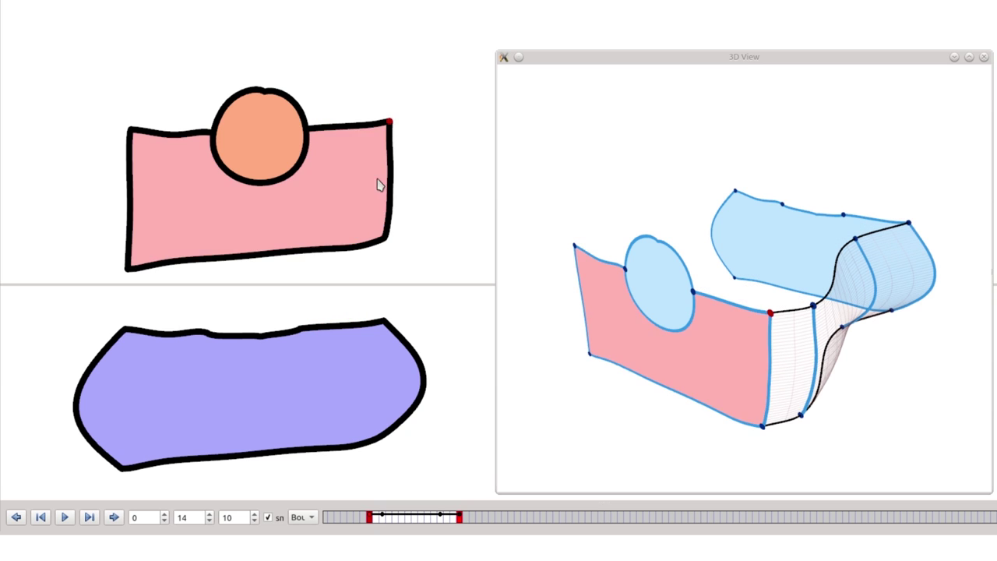
key("ctrl+i")
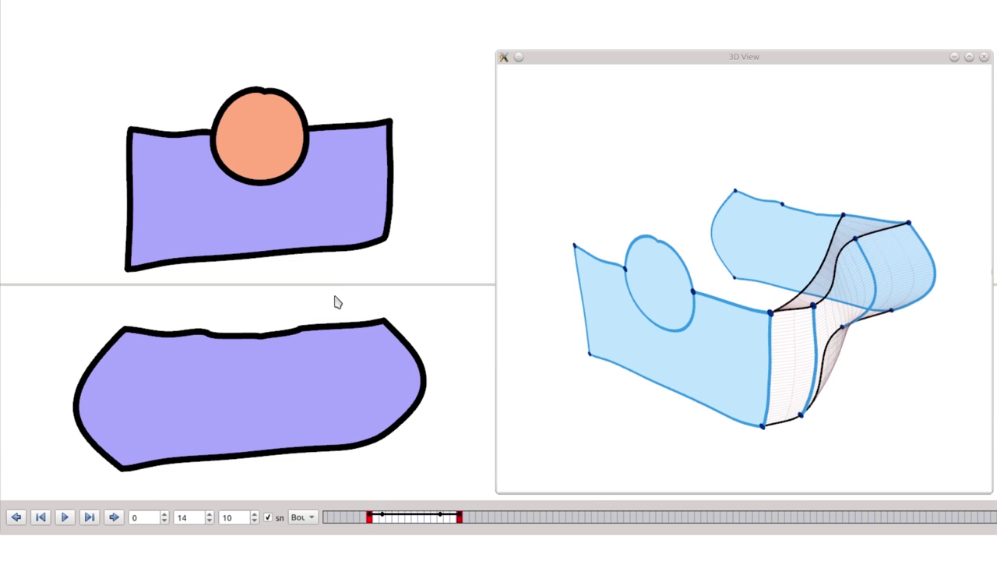
key("ctrl+z")
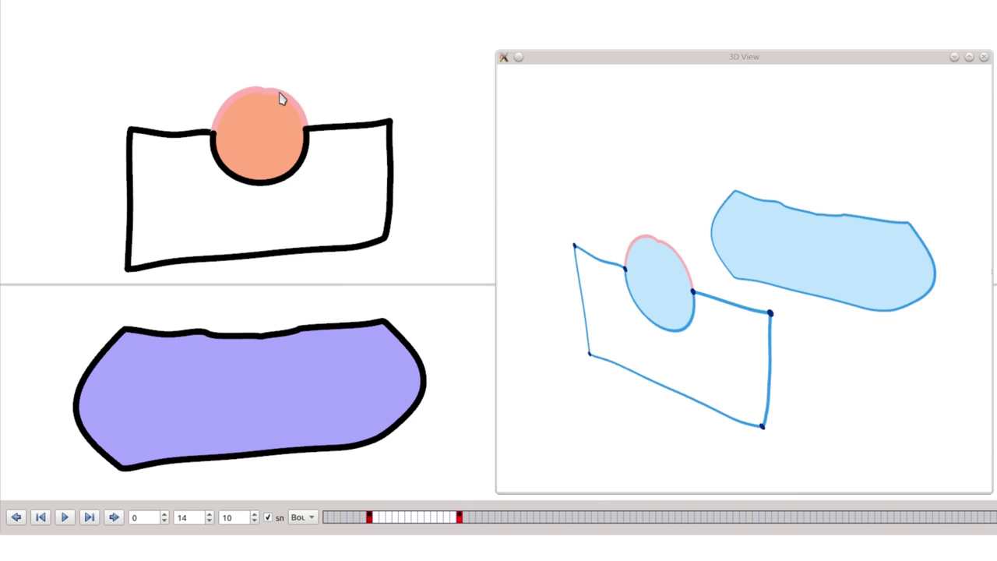
left_click(279, 95)
left_click(287, 337)
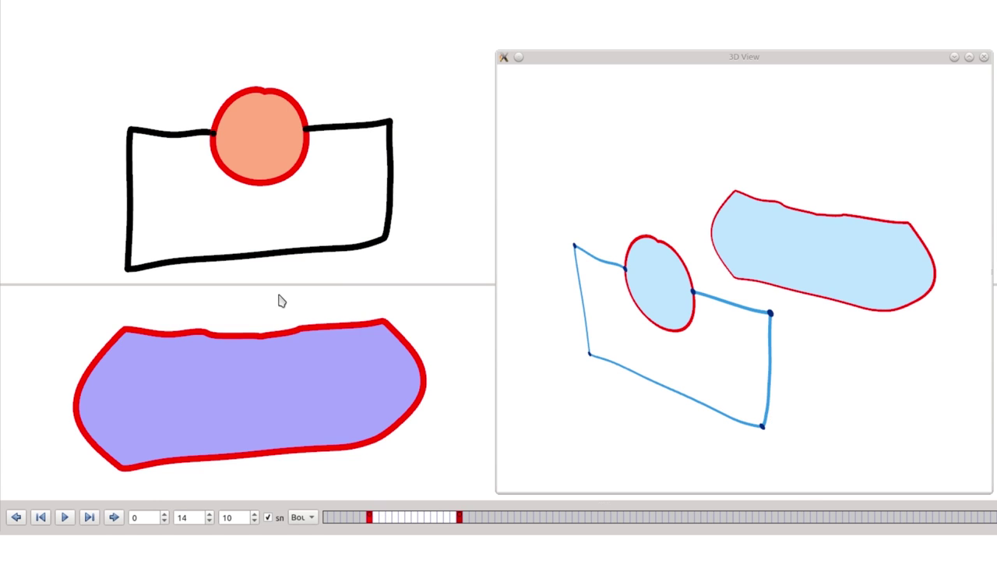
key("ctrl+i")
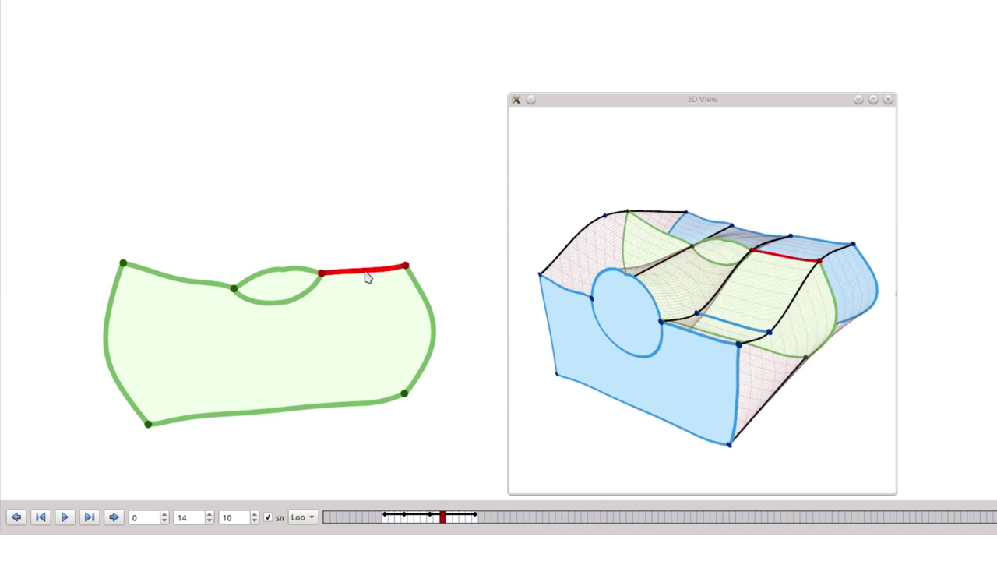
Drag the green shape's selected top edge to bulge it outward
mouse_move(367, 273)
left_mouse_down()
mouse_move(343, 312)
mouse_move(353, 276)
mouse_move(377, 288)
mouse_move(366, 282)
left_mouse_up()
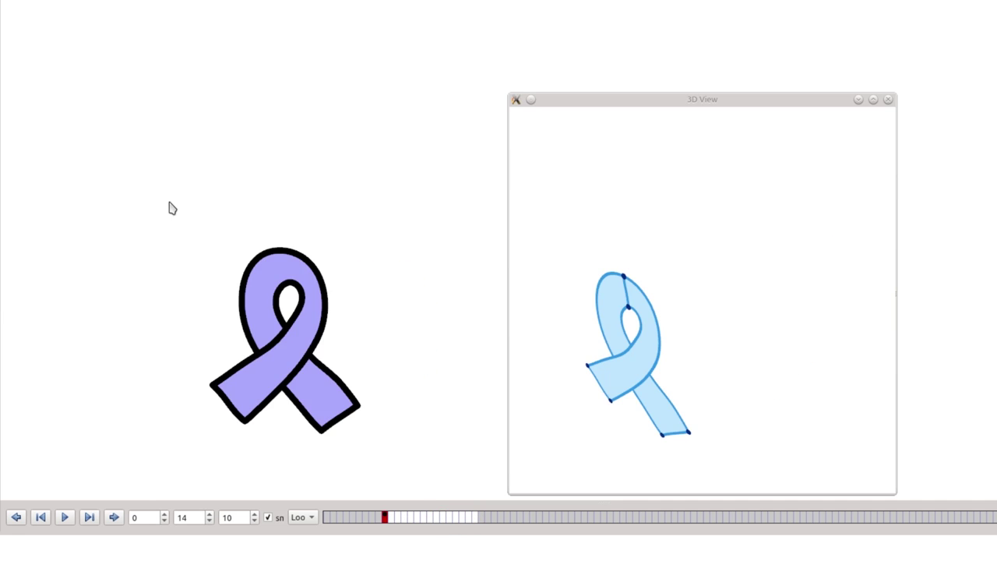
Select the whole ribbon and paste copies into two later frames of the timeline
left_click_drag(169, 200, 391, 473)
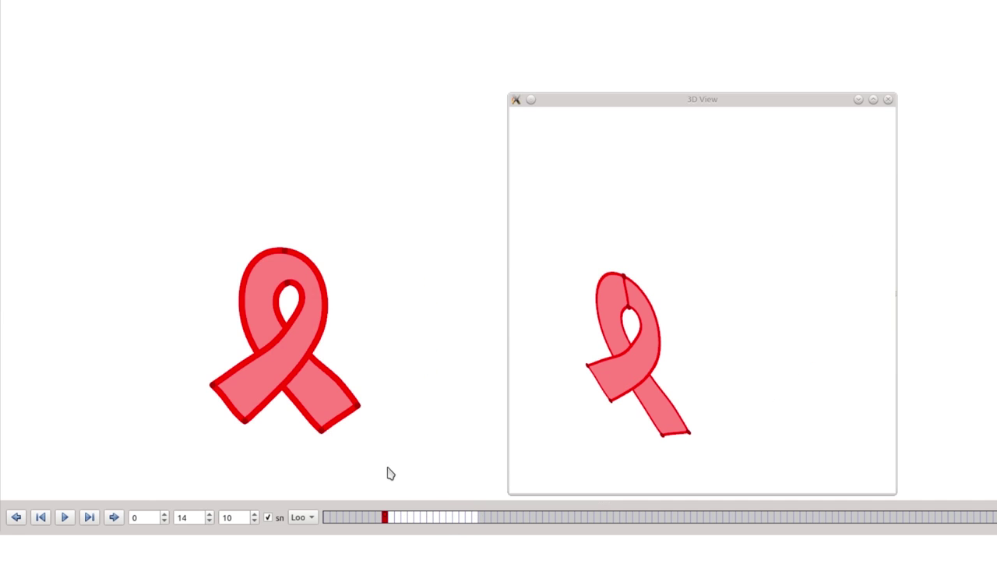
left_click(430, 518)
key("ctrl+v")
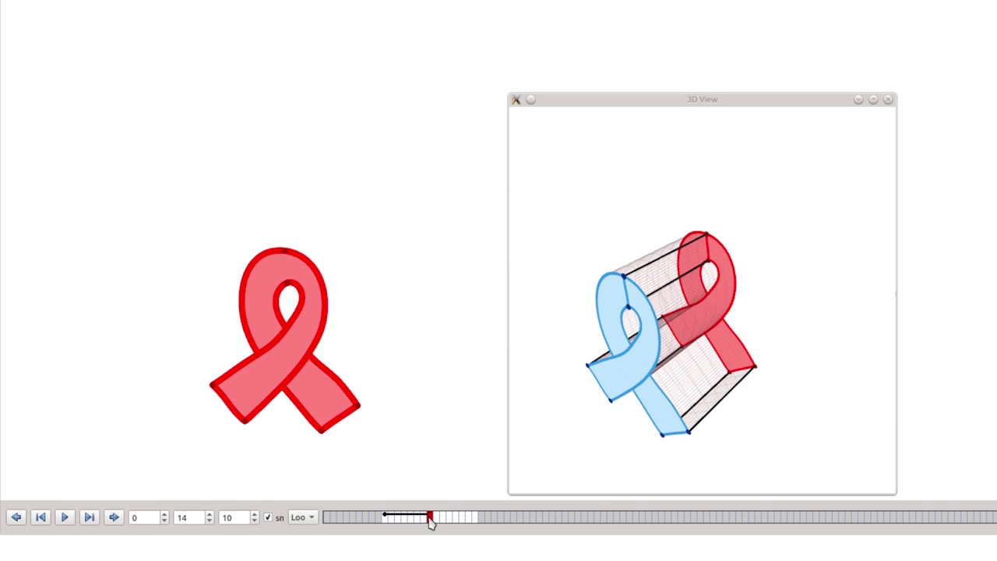
left_click(476, 518)
key("ctrl+v")
left_click(395, 441)
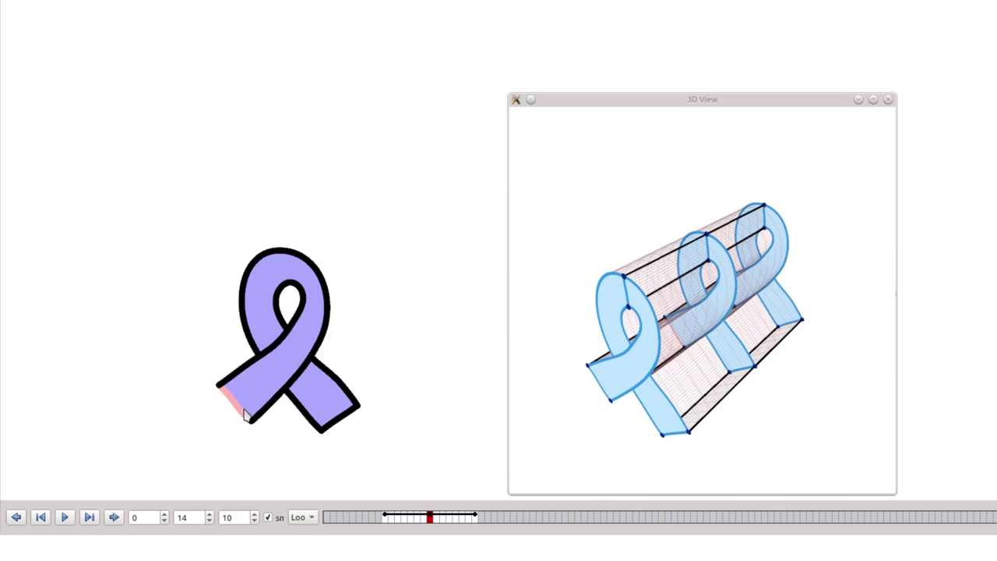
Bend a ribbon copy into a horseshoe, raise the tail stroke above the other at the crossing, and play
mouse_move(234, 409)
left_mouse_down()
mouse_move(345, 423)
mouse_move(245, 427)
left_mouse_up()
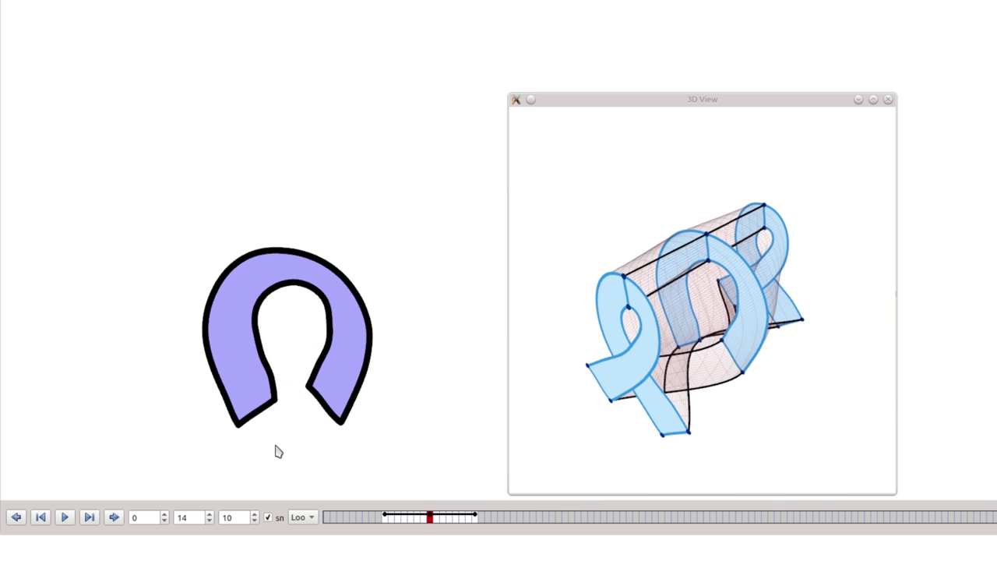
left_click(476, 518)
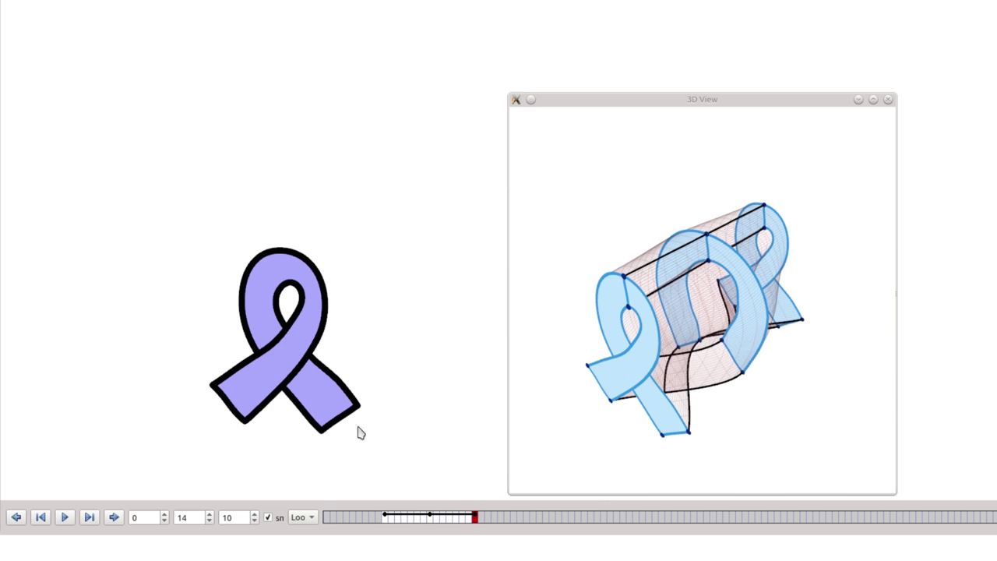
left_click(335, 405)
key("Page_Up")
left_click(397, 417)
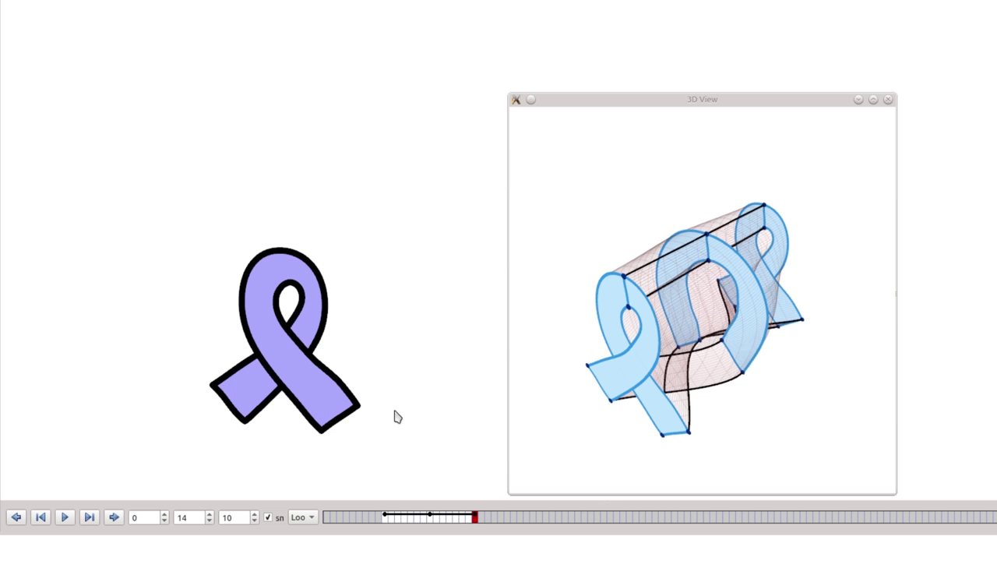
left_click_drag(476, 520, 463, 520)
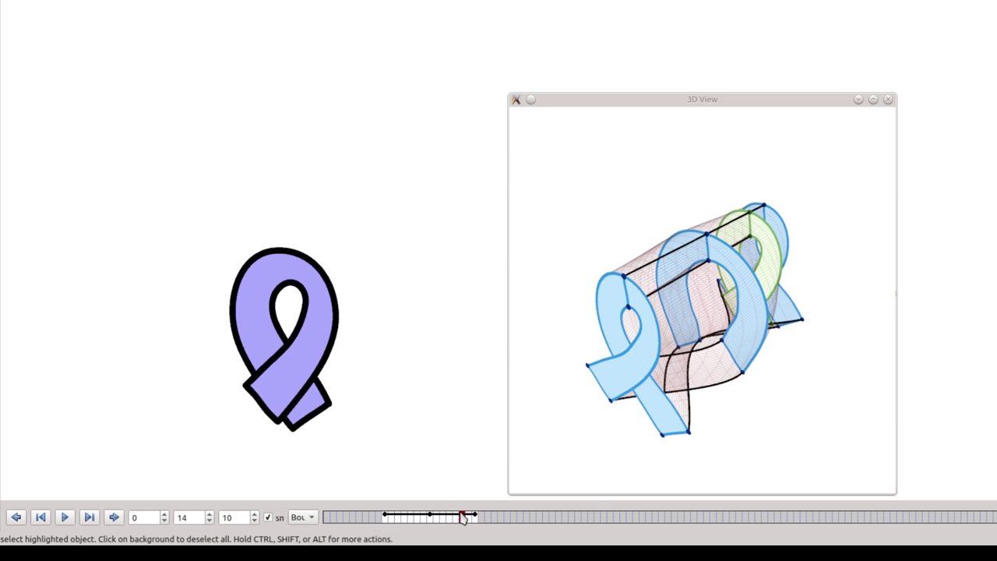
left_click(316, 405)
left_click(342, 433)
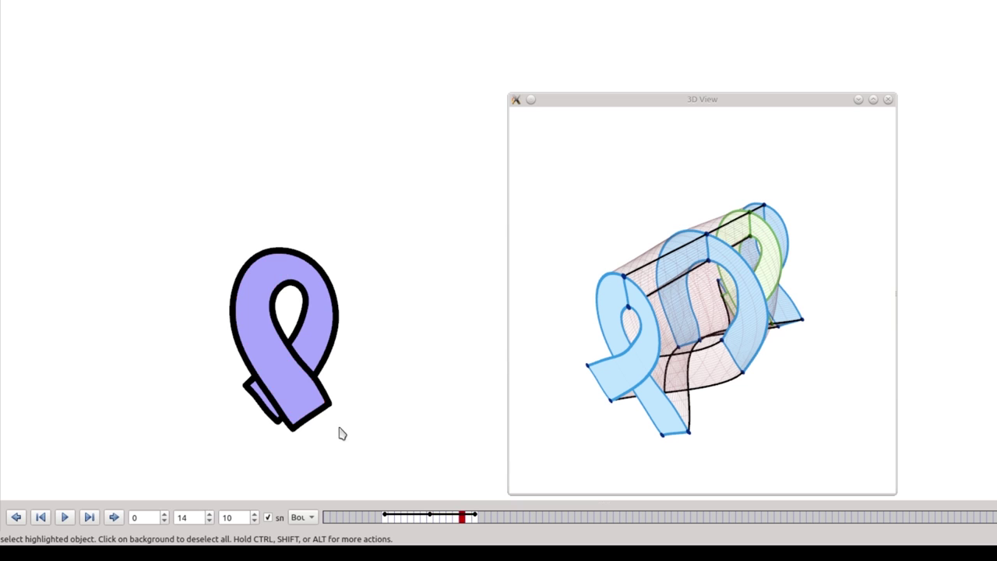
left_click(69, 522)
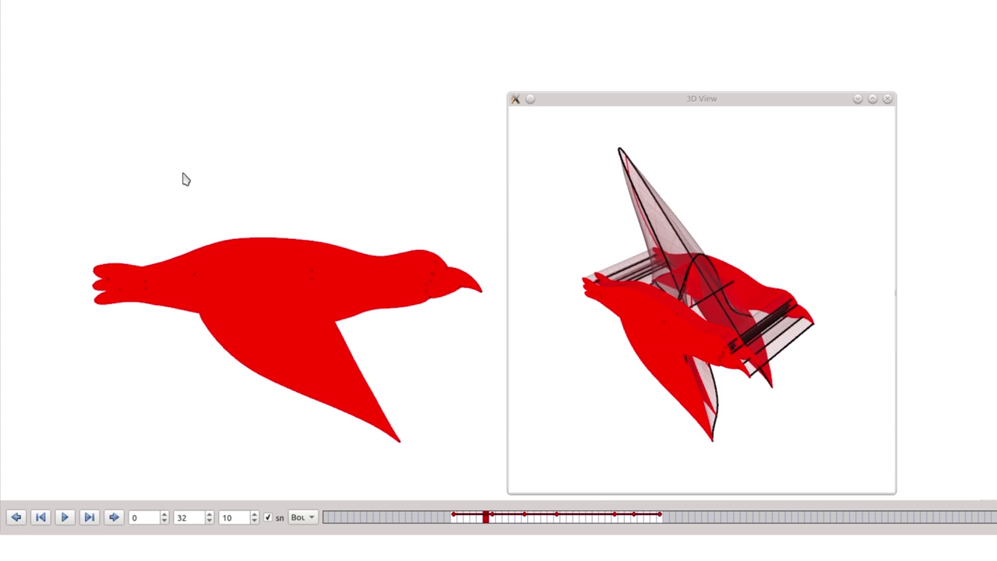
Motion-paste the wing keys at later frames, deselect the bird, and draw a stroke inside the torus outline
key("ctrl+v")
key("ctrl+v")
key("Escape")
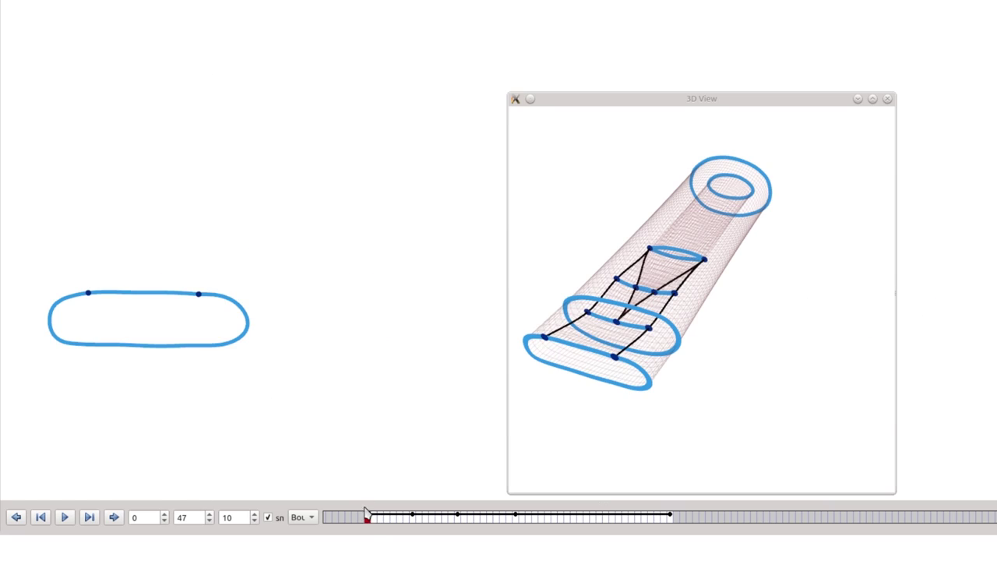
mouse_move(89, 309)
left_mouse_down()
mouse_move(183, 314)
mouse_move(137, 333)
mouse_move(216, 345)
left_mouse_up()
Across later frames, select the inner lens stroke, stretch the outline into a second lobe, then play
left_click(414, 521)
left_click(492, 519)
left_click(547, 518)
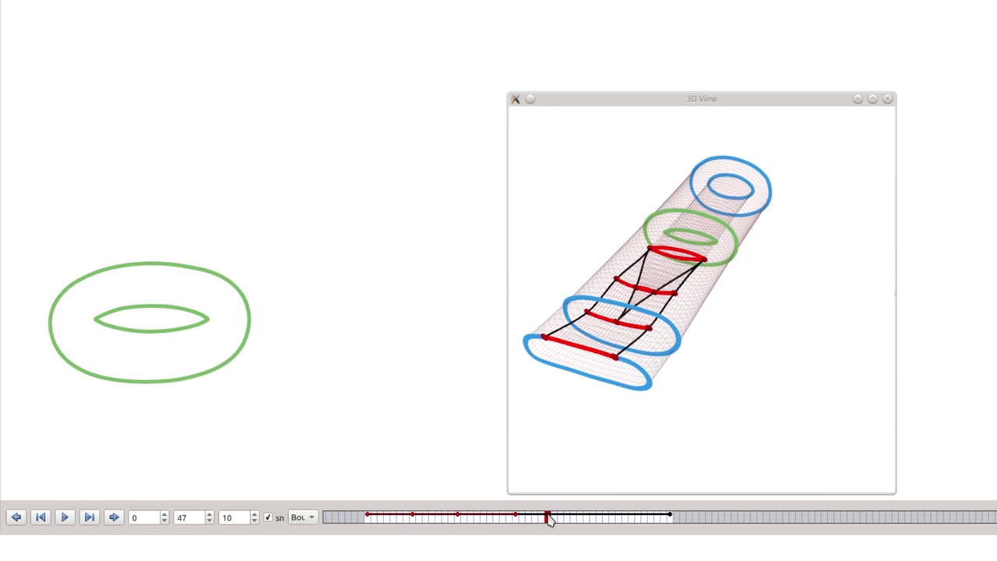
left_click(368, 518)
left_click_drag(368, 518, 483, 518)
left_click_drag(181, 299, 413, 312)
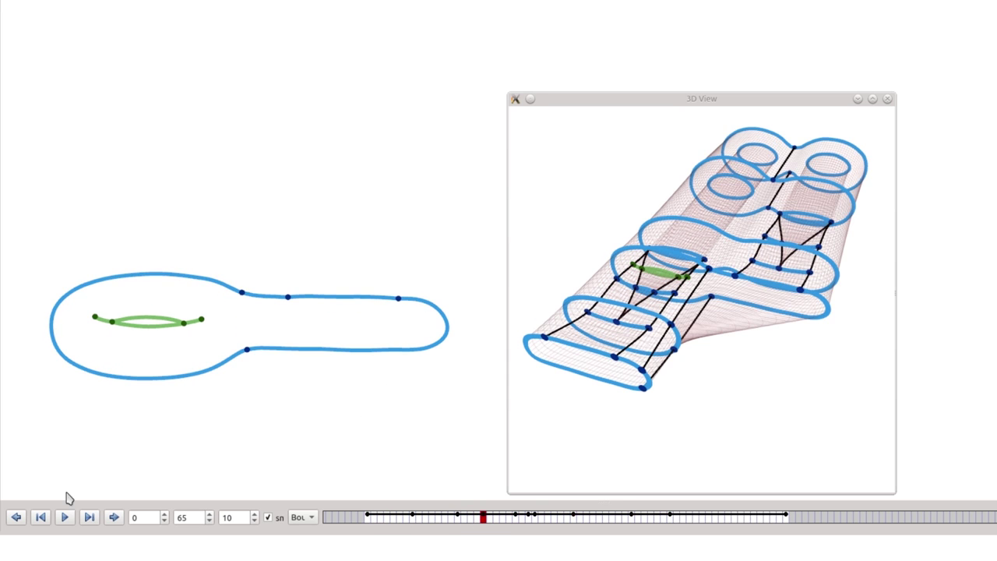
left_click(65, 518)
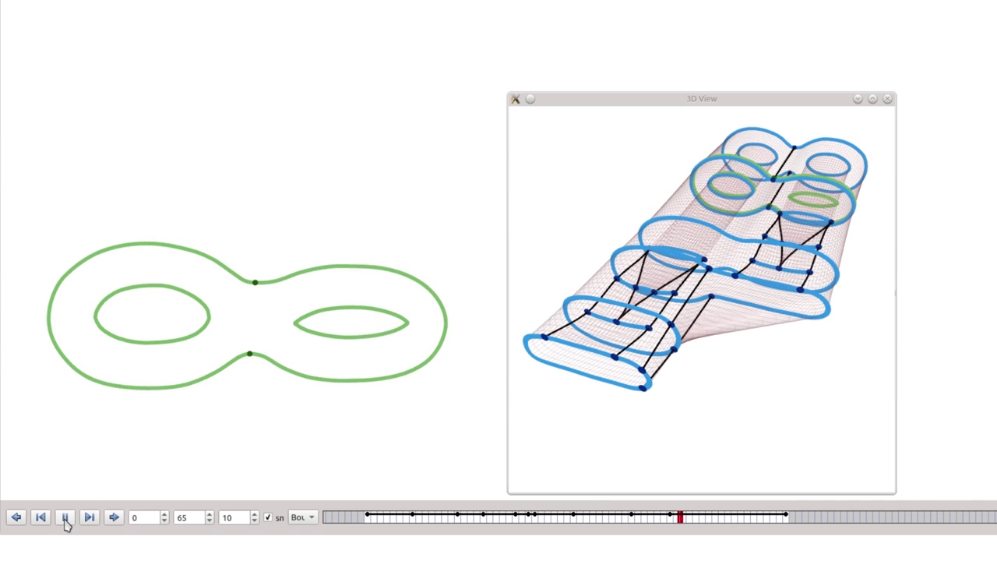